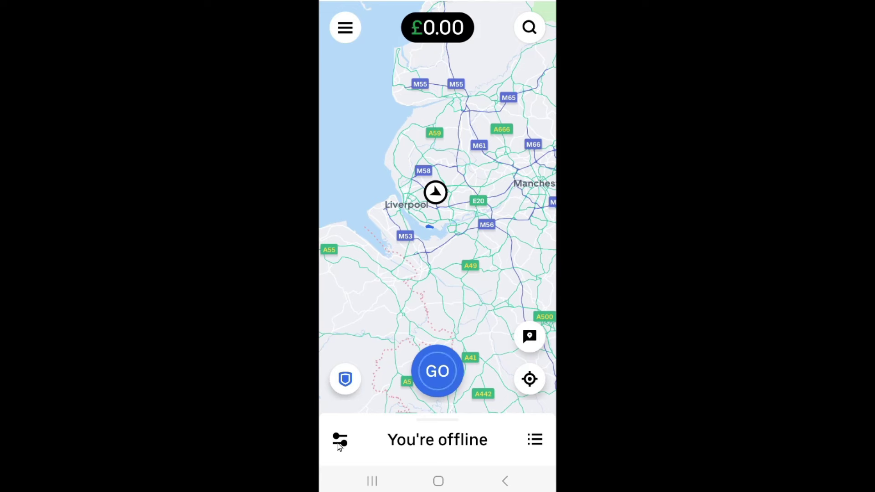
Turn on area preferences, keeping only Outer Towns and Central Merseyside and dropping South Merseyside, Wirral and north.
click(339, 441)
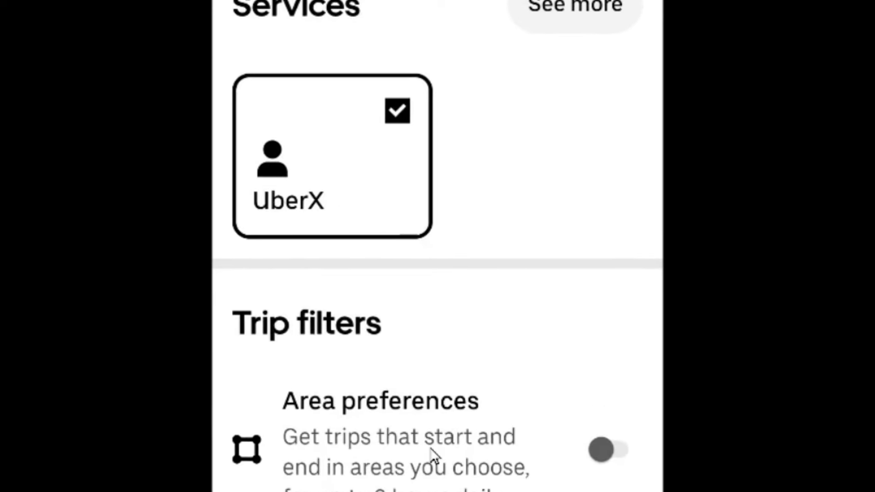
click(419, 456)
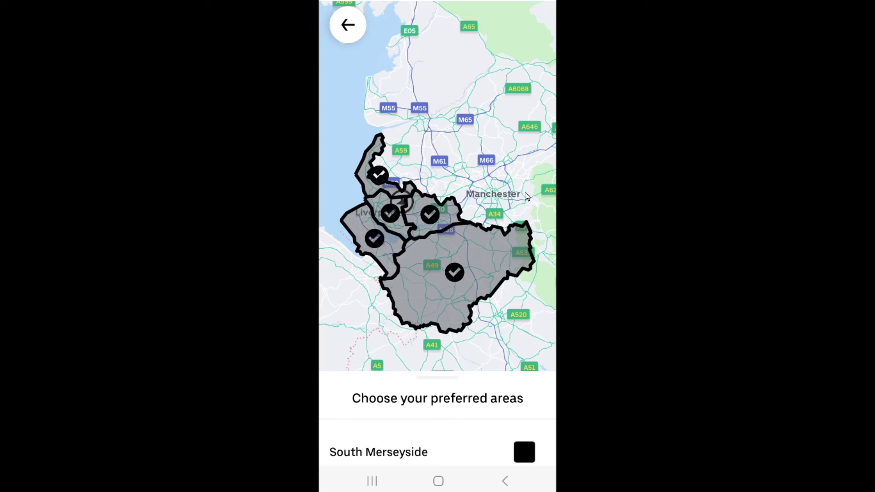
click(423, 265)
click(388, 252)
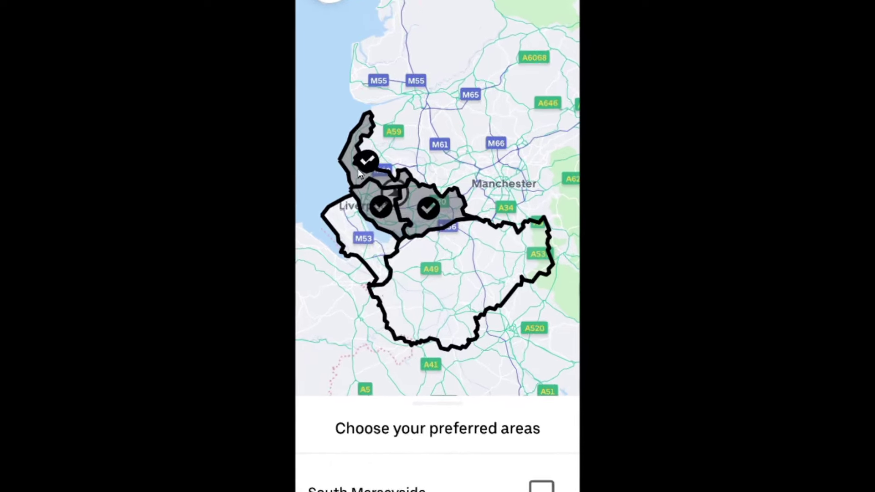
click(390, 192)
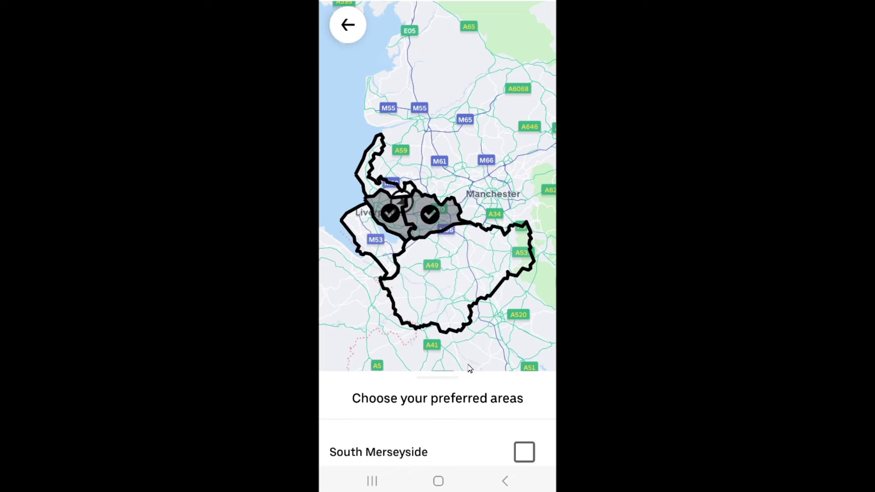
drag(479, 387, 498, 463)
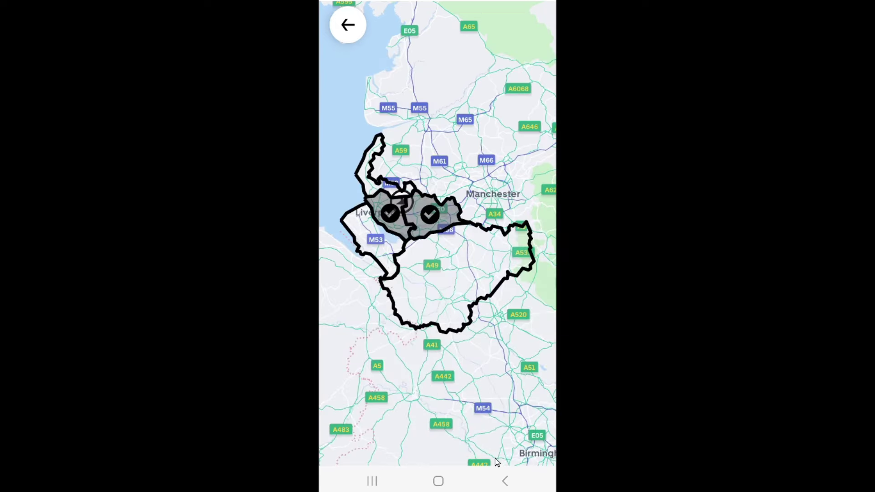
click(349, 28)
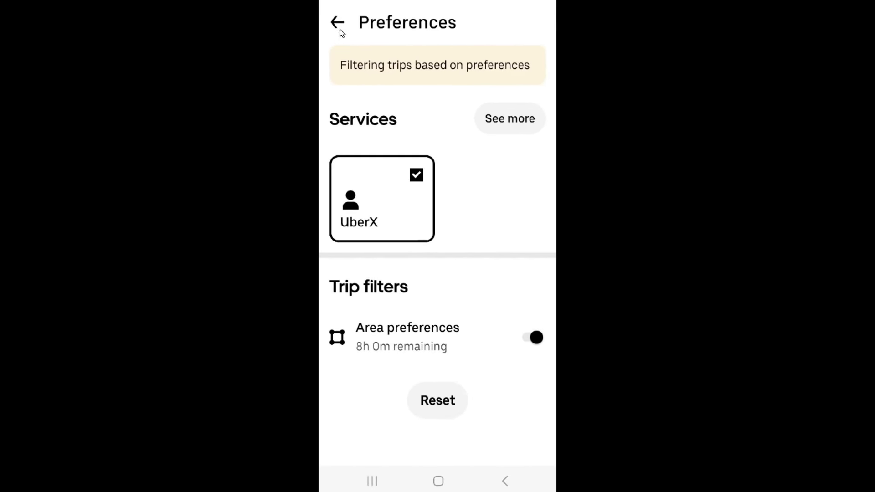
Reset the trip filters so area preferences are off and all trips are accepted.
click(339, 29)
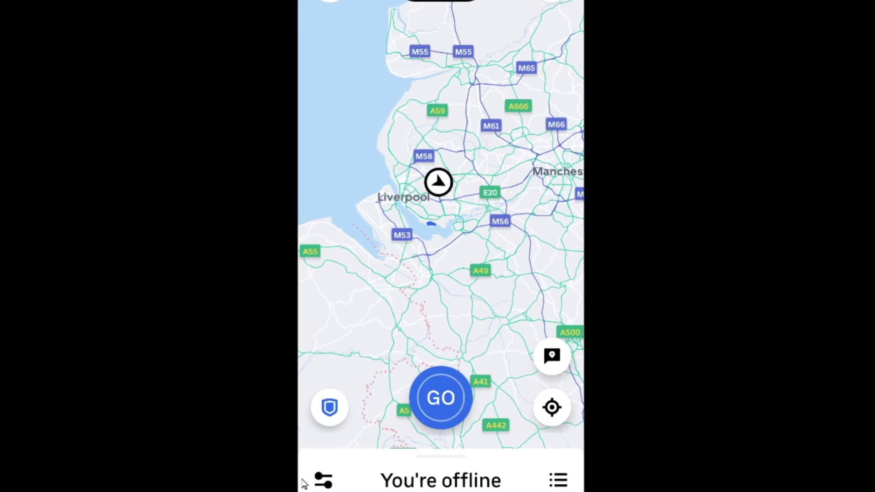
click(343, 439)
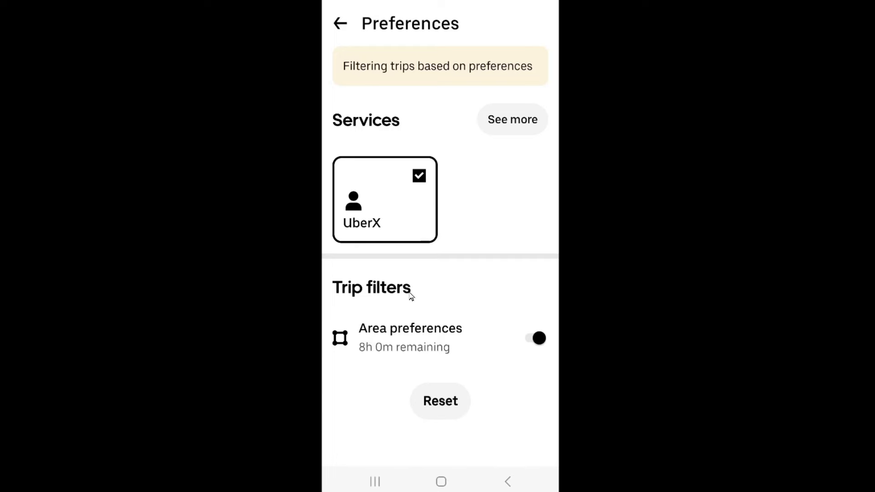
click(446, 406)
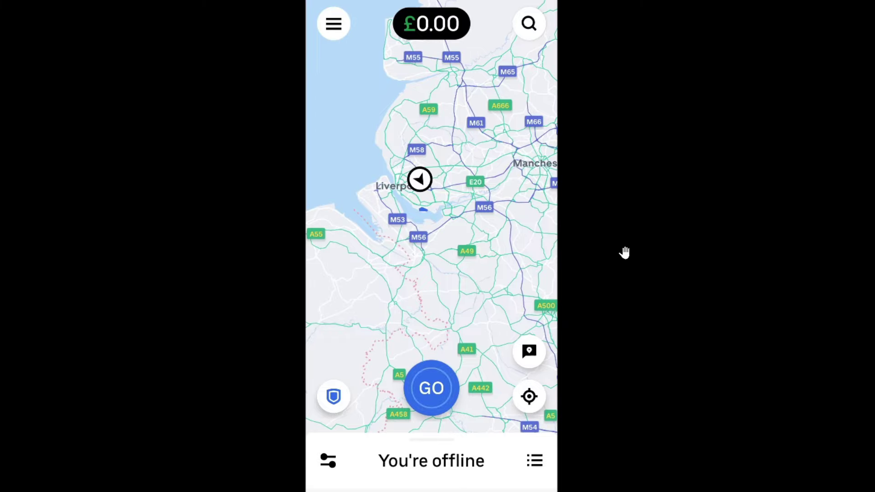
Expand Recommended for you and show the Earnings Trends map for the last 4 Tuesdays, 12 - 1 pm.
click(448, 461)
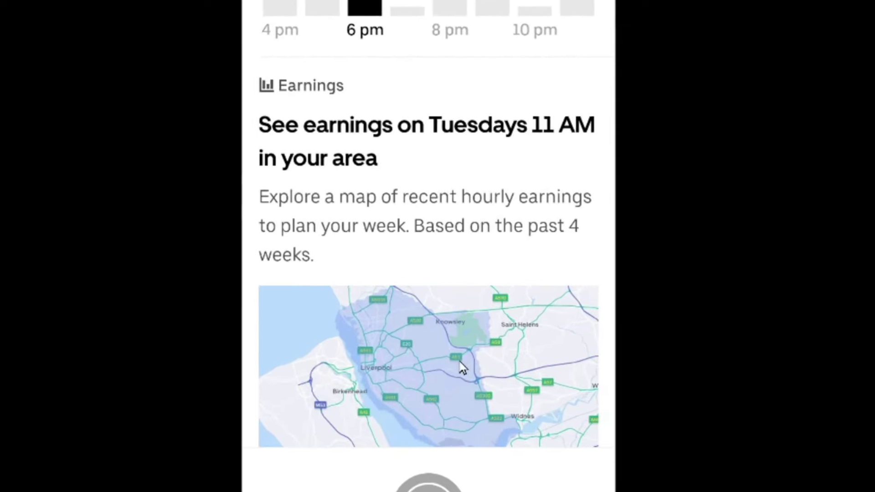
click(398, 375)
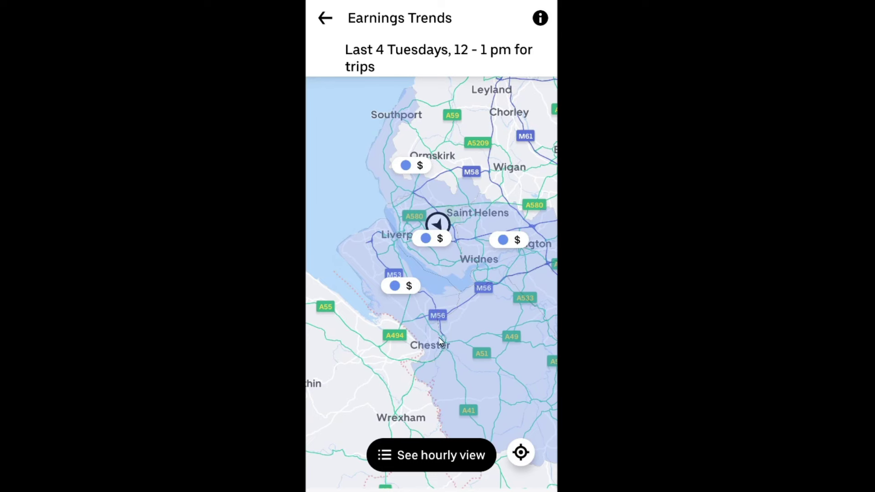
Switch Earnings Trends to Tuesday hourly bar charts for Central Merseyside, North Merseyside and The Wirral.
click(439, 462)
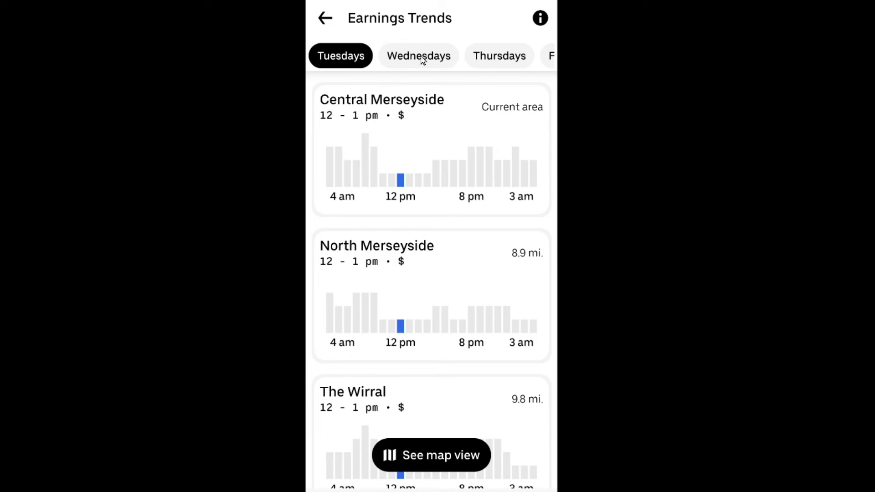
View the Fridays and then Saturdays hourly earnings charts, scrolling through the area list.
drag(426, 56, 343, 58)
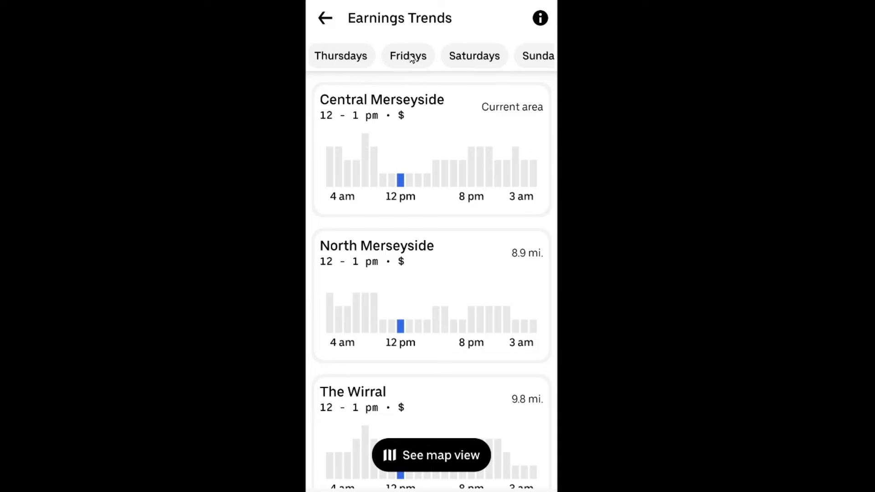
click(410, 57)
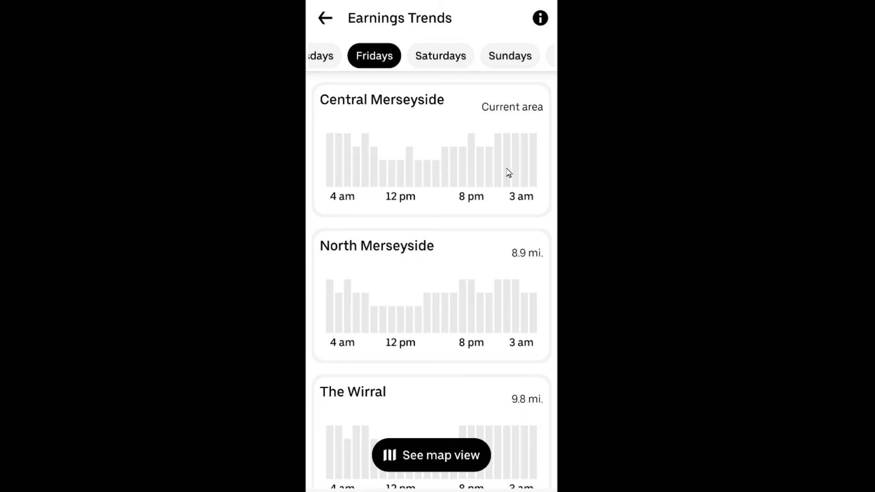
click(449, 60)
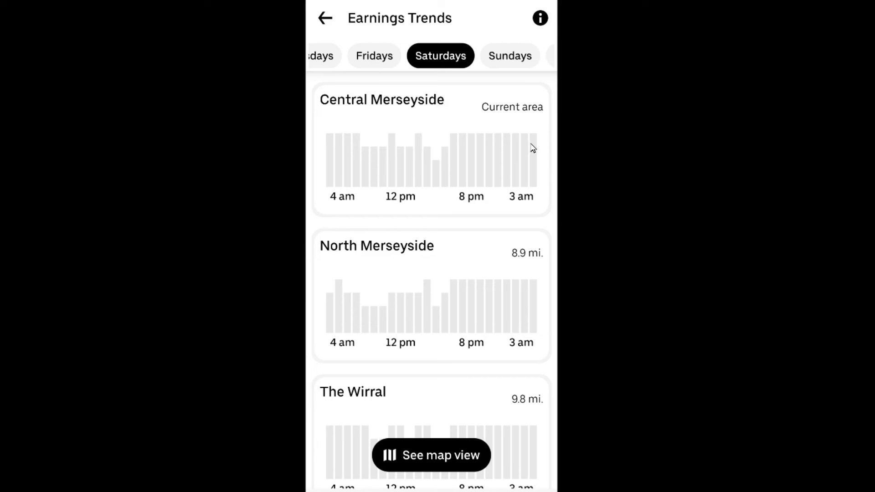
scroll(465, 182, down, 2)
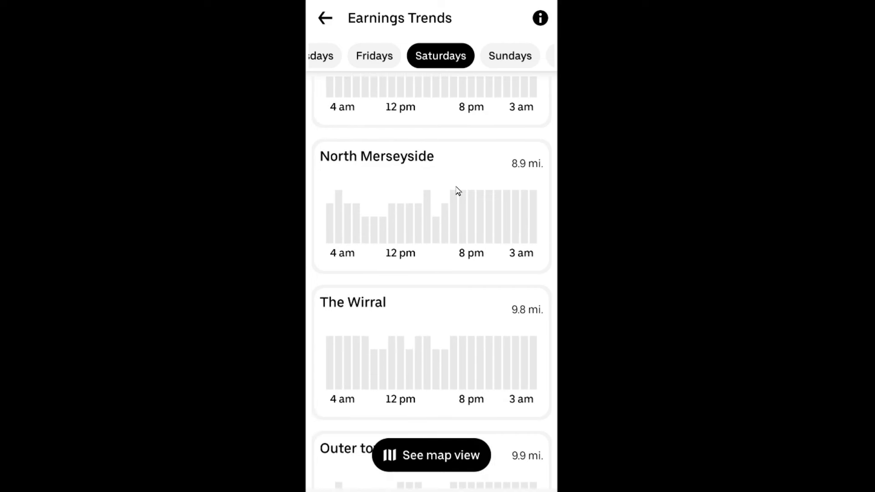
scroll(457, 192, down, 2)
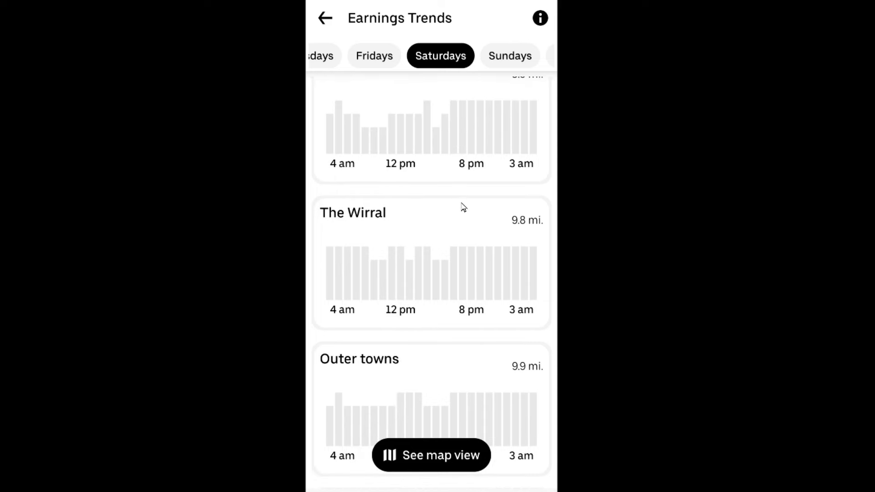
scroll(464, 209, down, 2)
scroll(459, 212, down, 1)
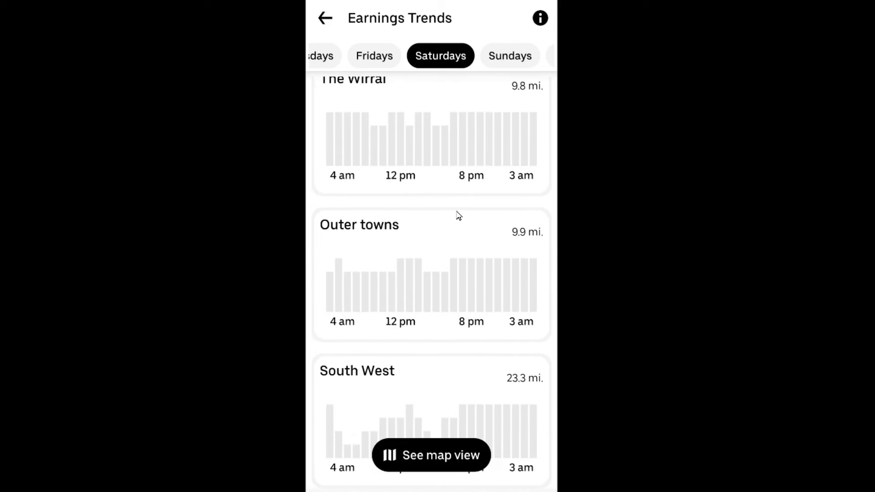
scroll(458, 217, up, 6)
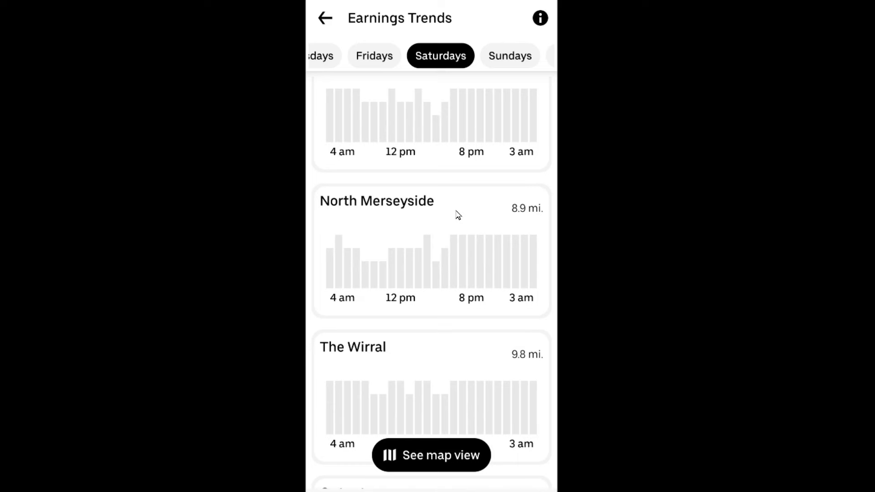
scroll(458, 214, up, 1)
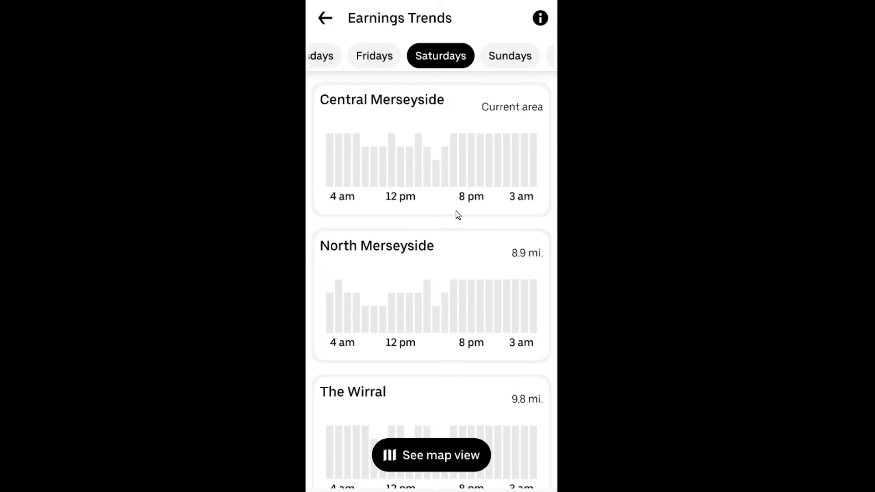
View the Sundays hourly earnings charts for each area.
click(502, 62)
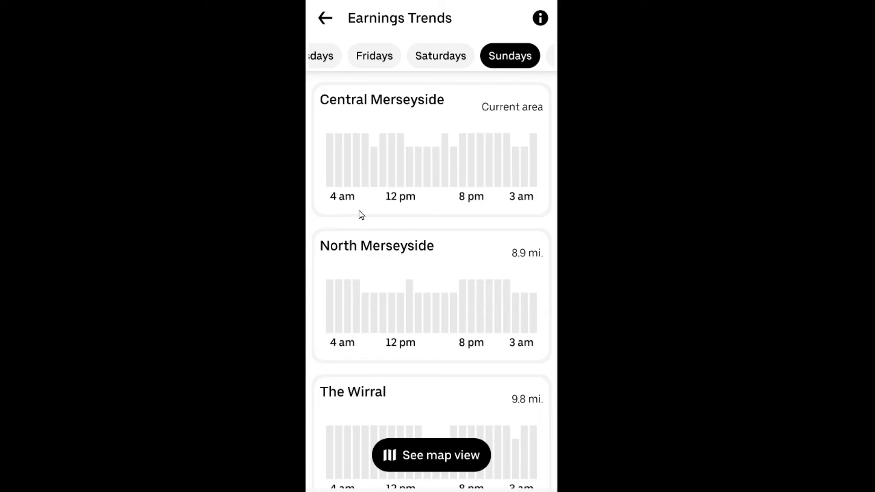
scroll(496, 278, down, 3)
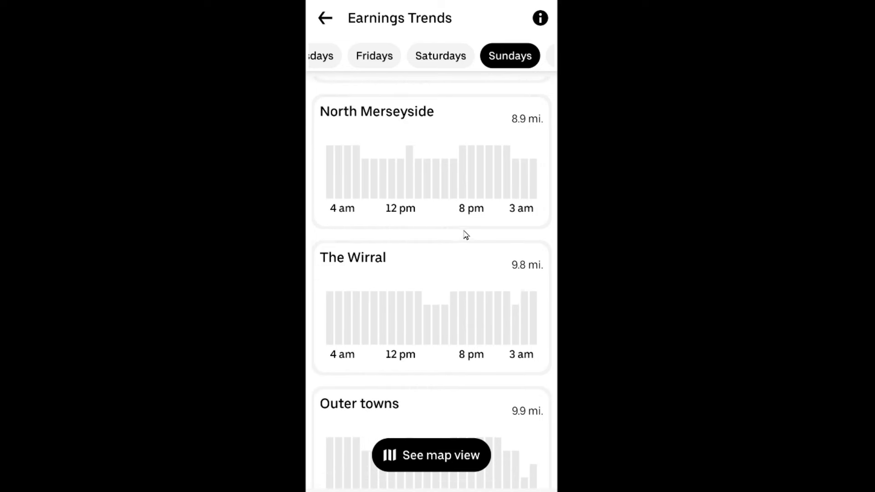
scroll(464, 234, down, 3)
Close Earnings Trends and collapse the Recommended for you sheet to reveal the offline map.
click(326, 19)
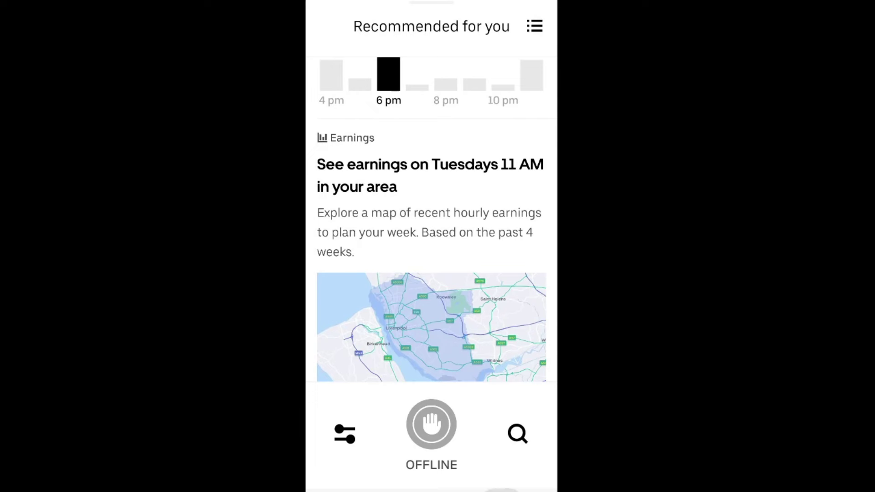
scroll(502, 456, up, 3)
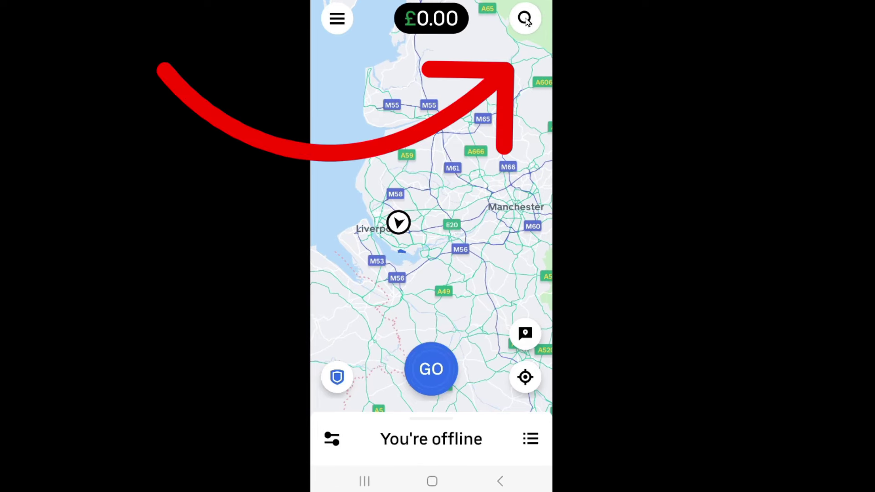
Search 'Manchester' and set Manchester Airport (MAN), 33.5 mi away, as the destination filter.
click(525, 20)
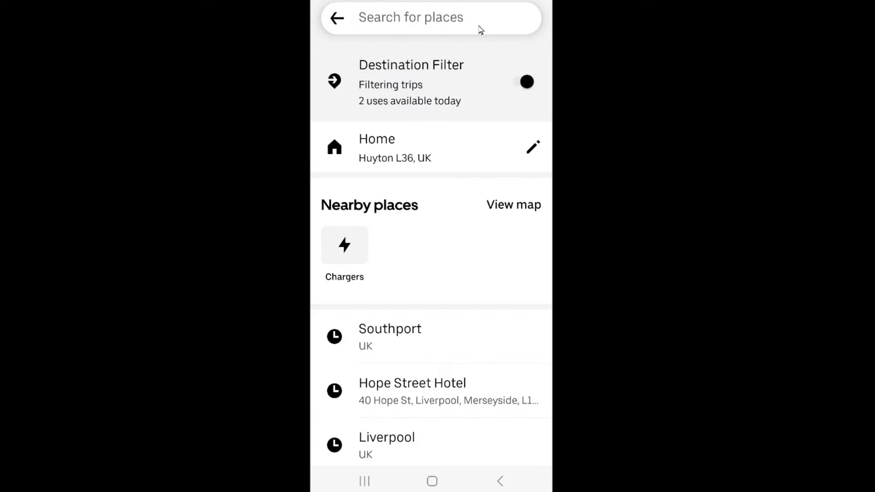
click(383, 23)
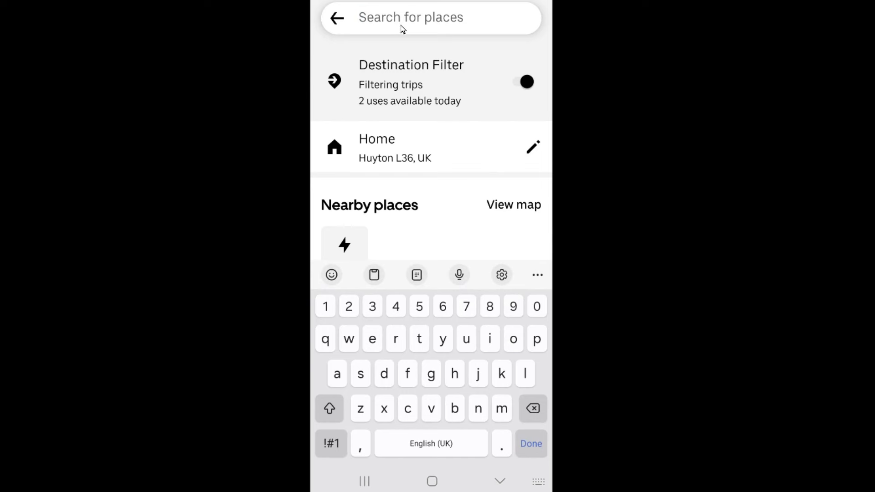
text(macn)
key(BackSpace)
key(BackSpace)
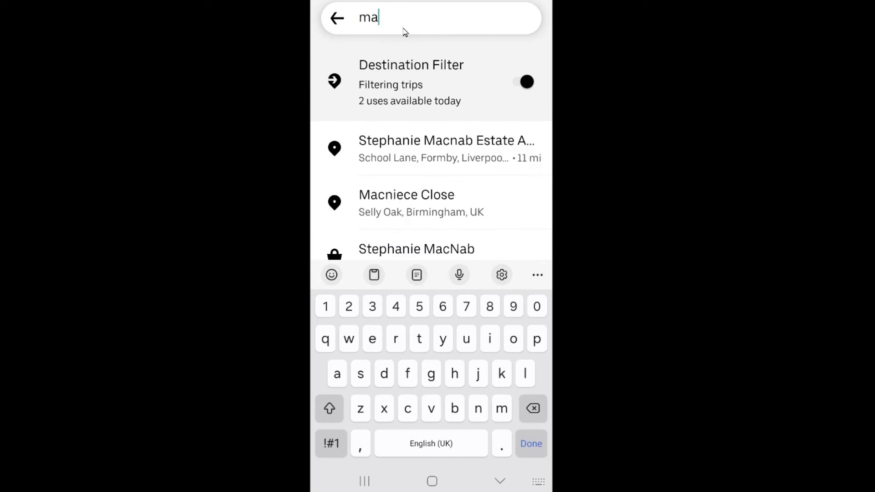
text(nchester)
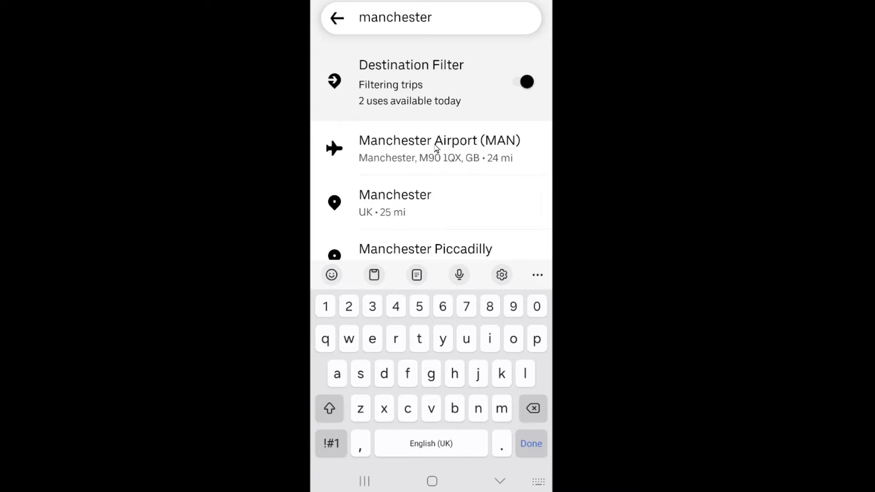
click(436, 148)
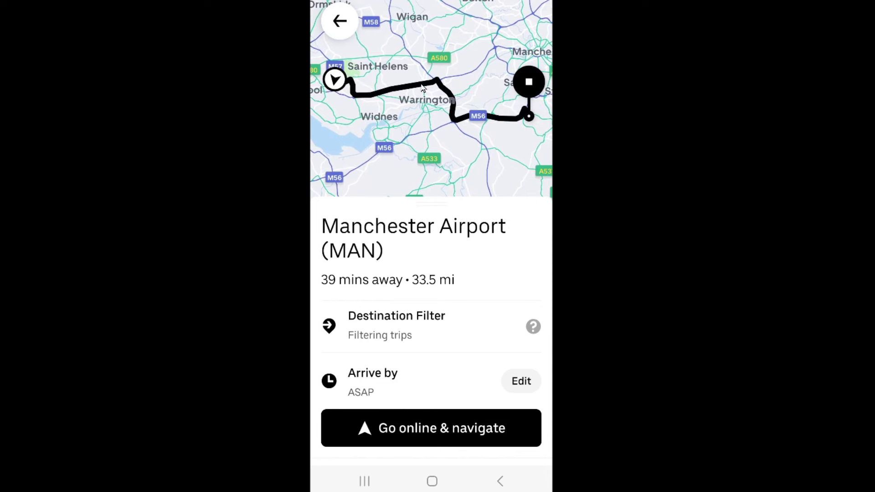
Go online toward Manchester Airport and start navigation along the route.
click(446, 433)
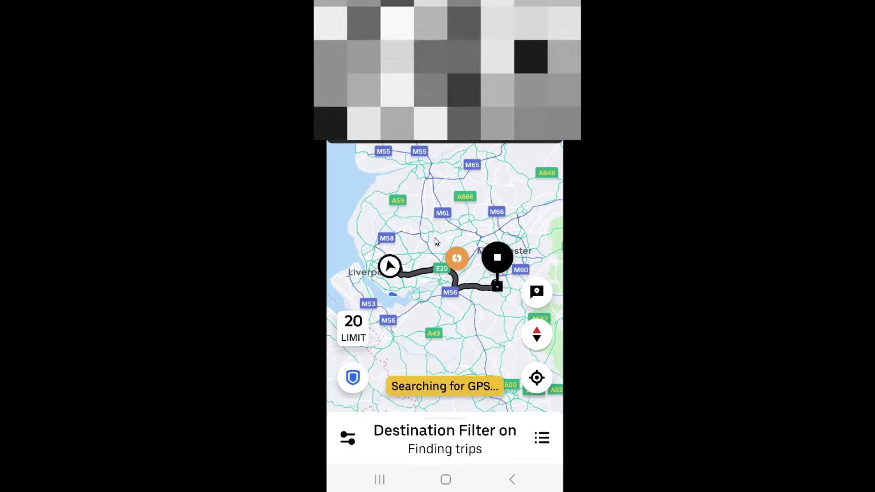
click(537, 379)
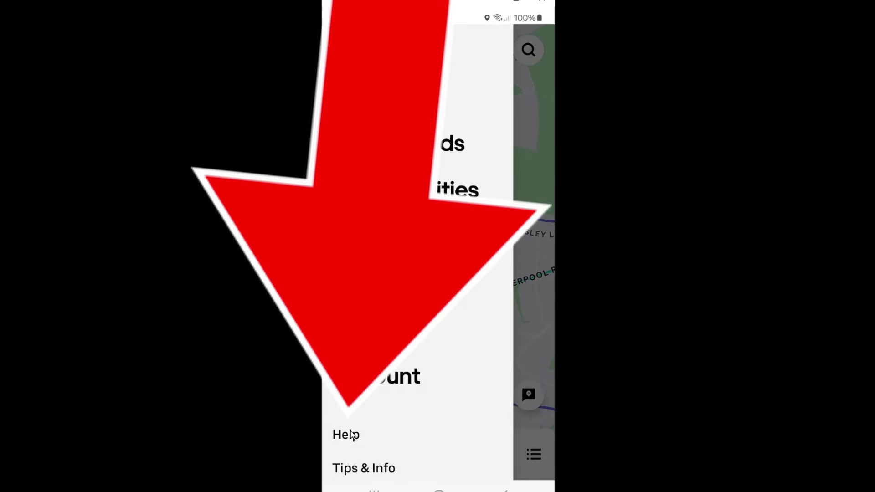
Start a trip earnings review request under Help's Trips and Trip price adjustments topics.
click(346, 434)
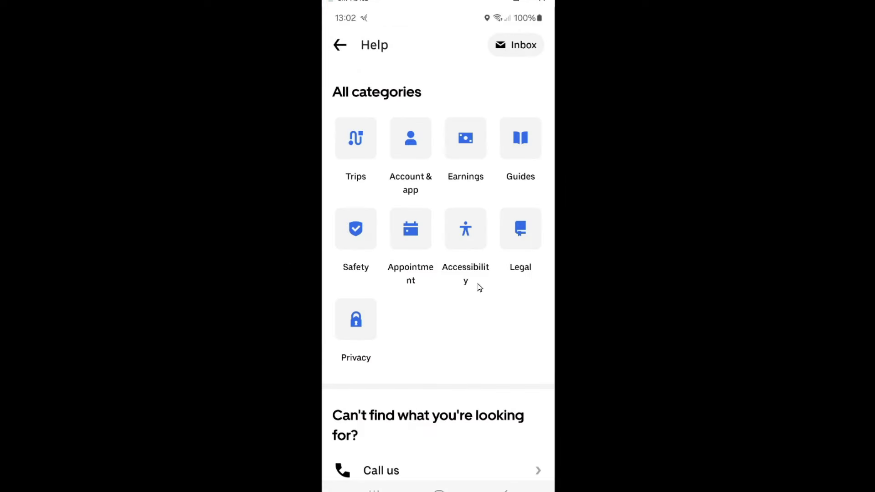
click(369, 136)
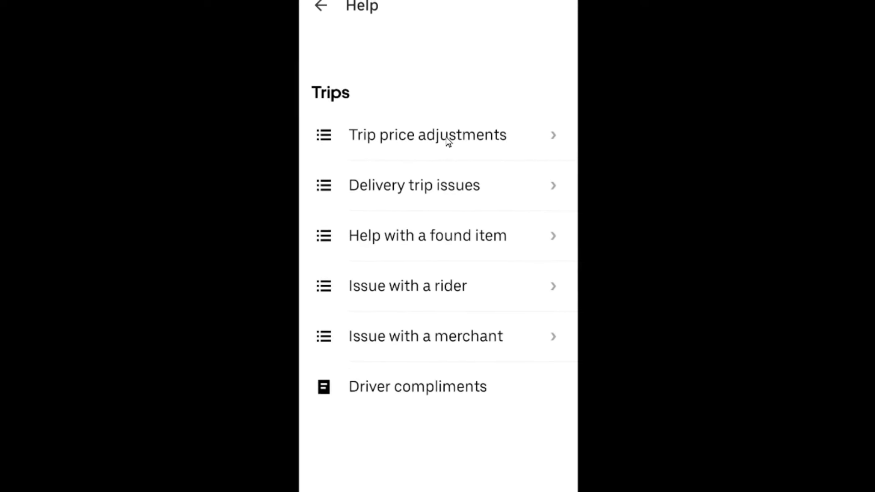
click(448, 139)
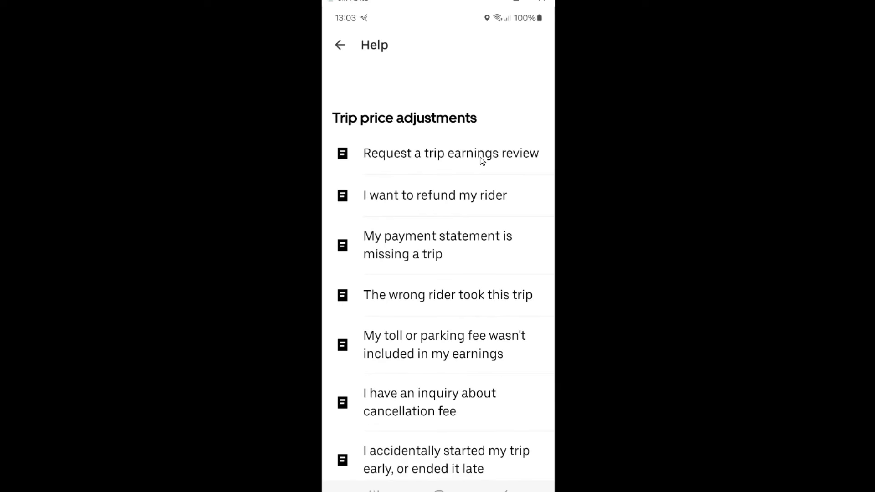
click(482, 155)
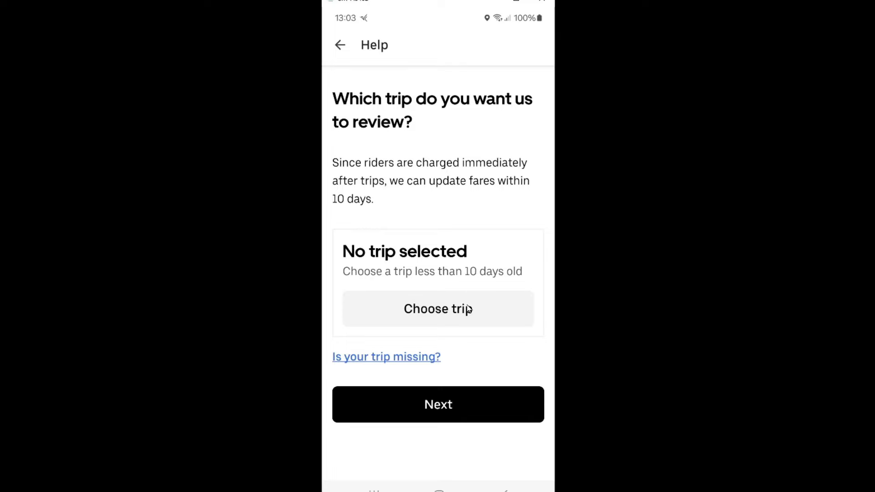
Select the £3.50 trip of Saturday, 13 April at 23:30 and submit the earnings review.
click(465, 316)
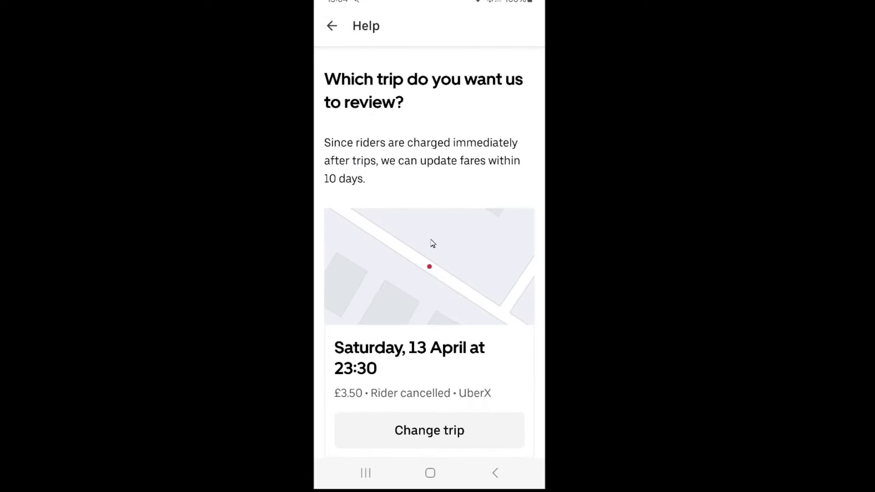
scroll(456, 235, down, 3)
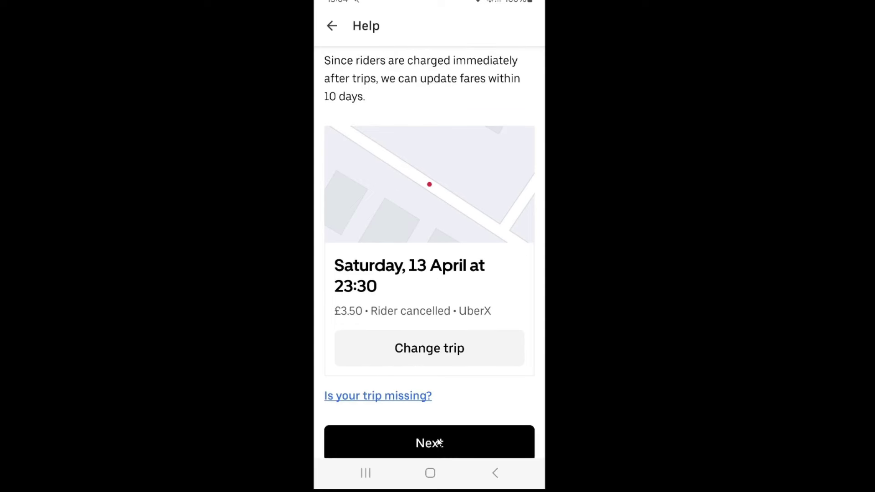
click(438, 442)
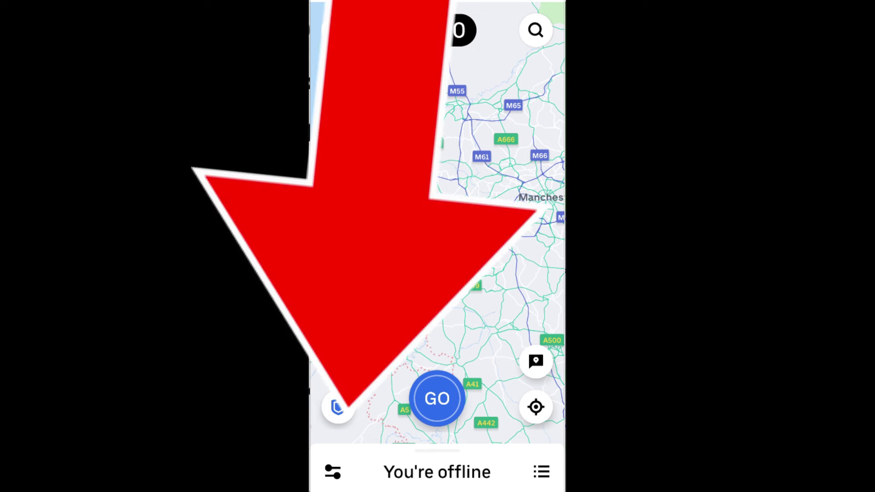
Go through Help > Trips > Issue with a rider to 'I have feedback for a rider'.
click(344, 454)
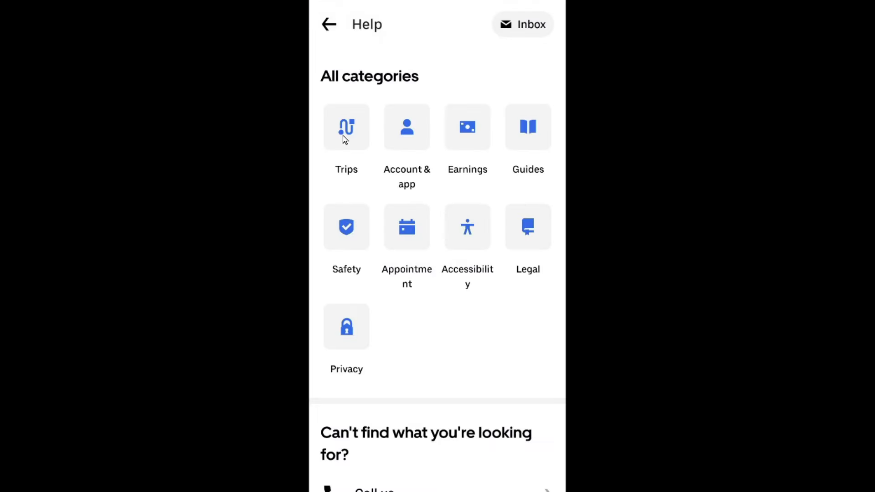
click(344, 139)
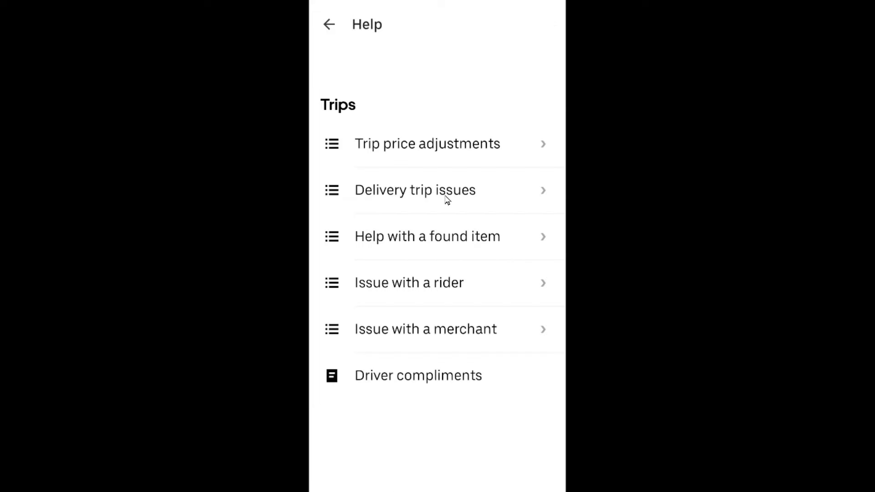
click(430, 290)
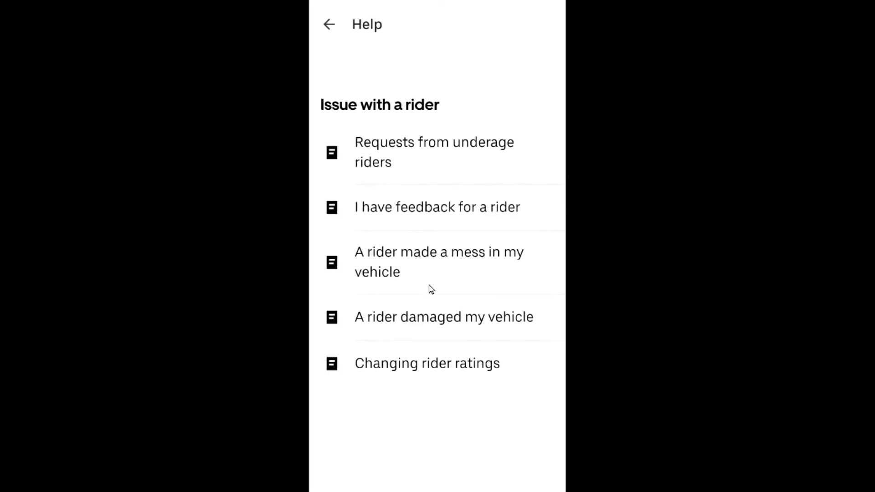
click(429, 220)
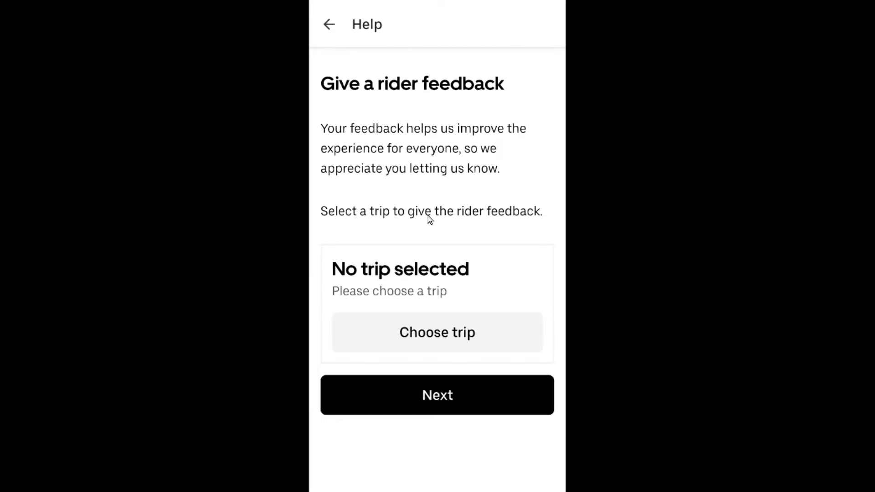
Attach the £3.75 trip of Sunday 14 April, 00:07 to the feedback and continue.
click(447, 332)
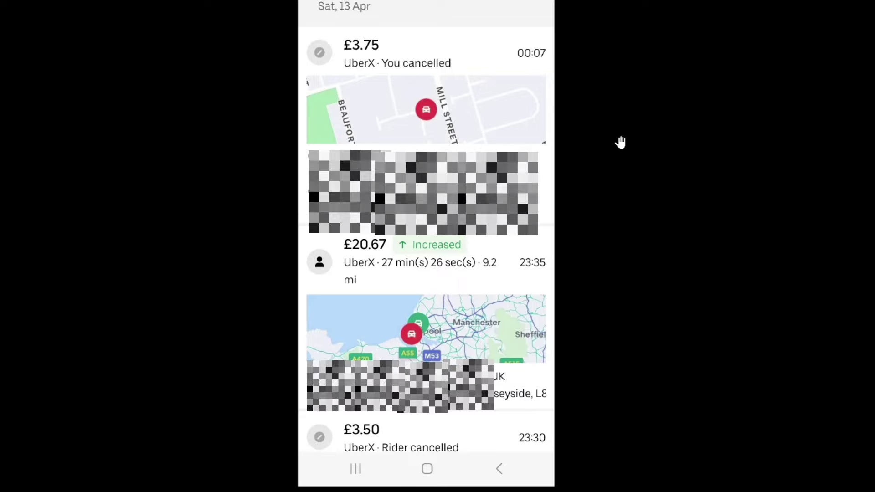
click(426, 112)
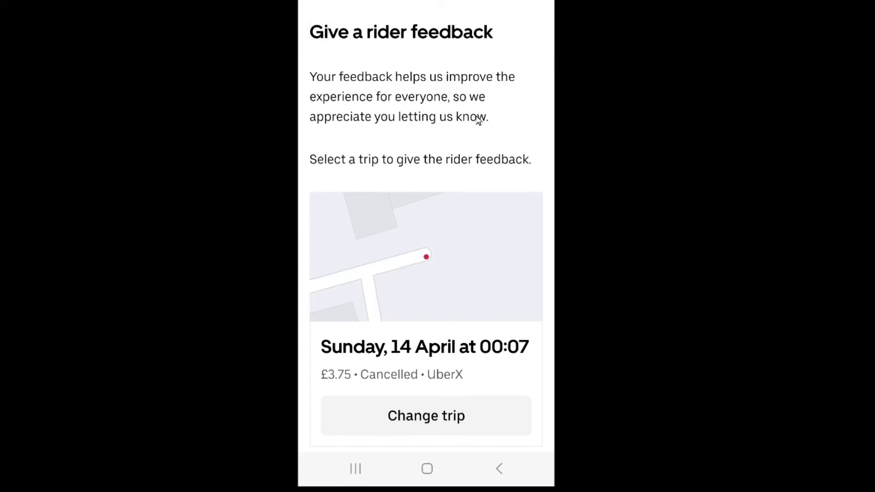
scroll(478, 129, down, 2)
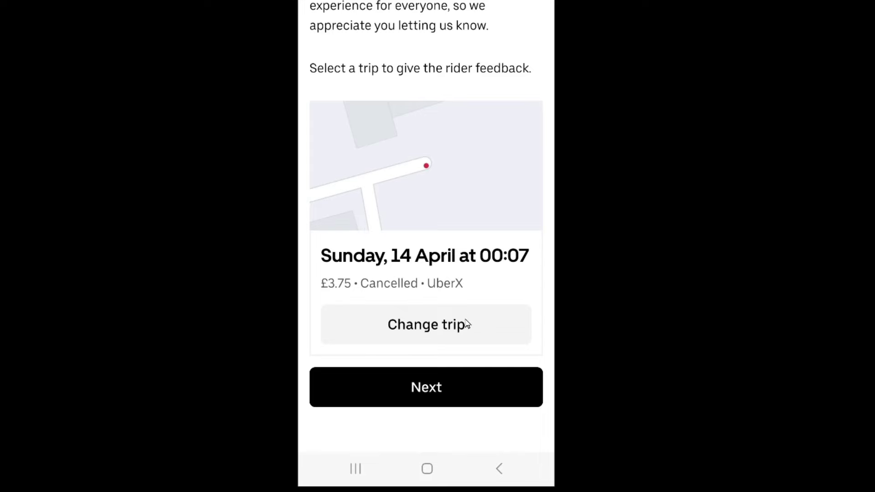
click(428, 387)
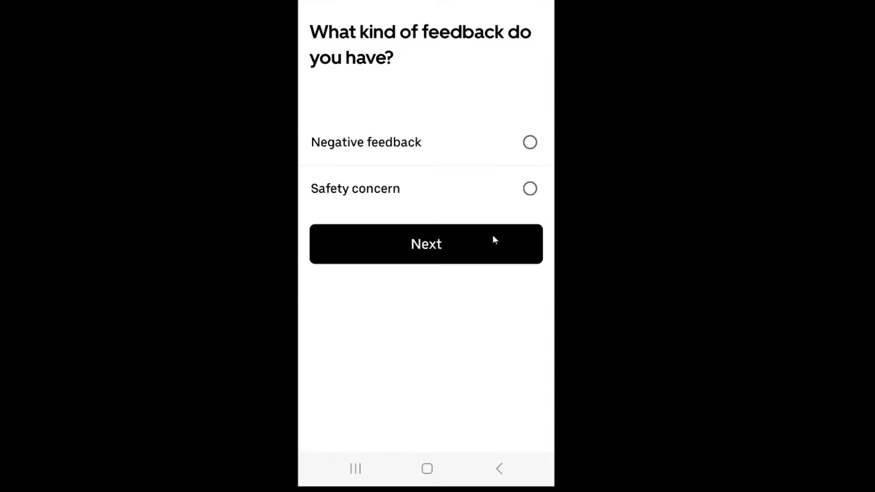
Choose Negative feedback and submit 'Other' under Rude or disrespectful behaviour.
click(530, 144)
click(485, 243)
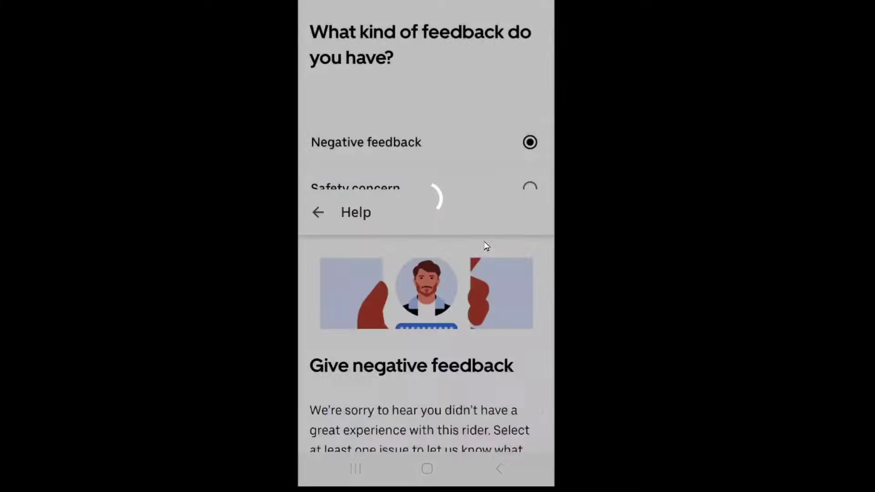
scroll(442, 170, down, 5)
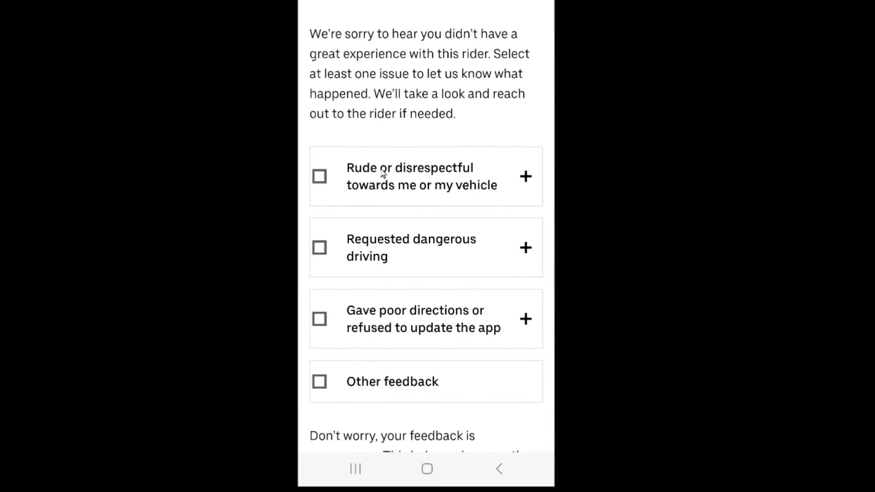
click(350, 181)
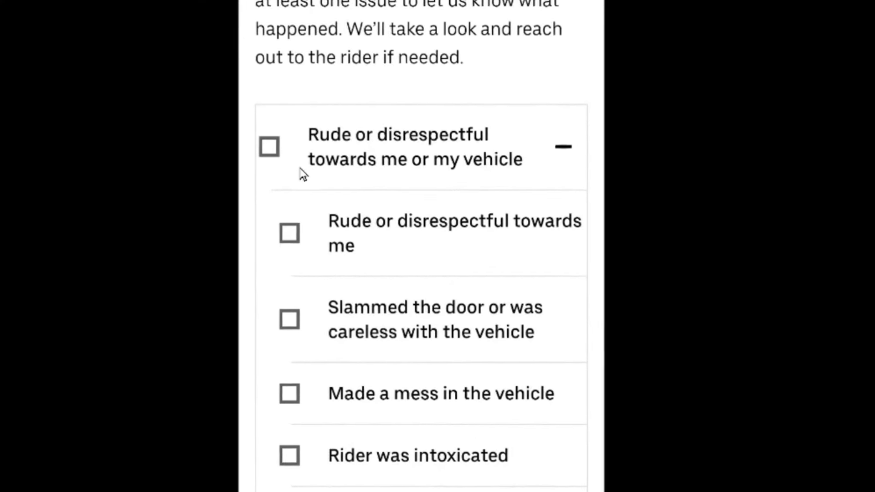
scroll(351, 219, down, 5)
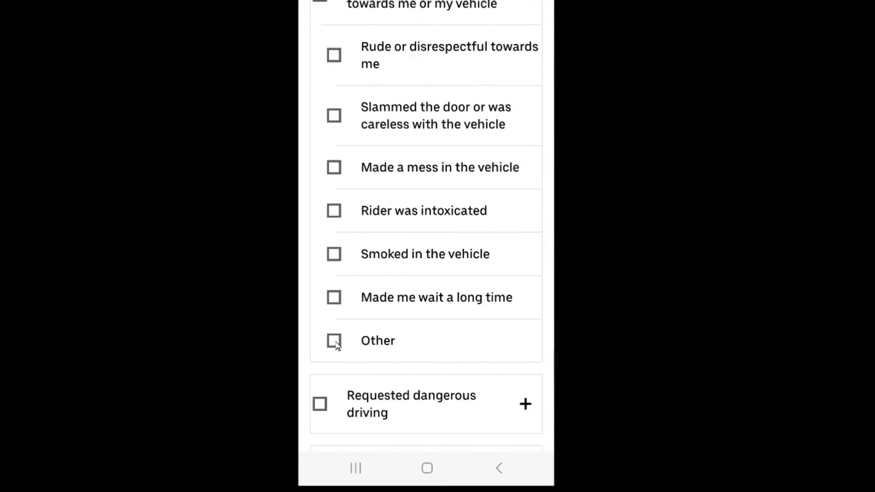
click(335, 344)
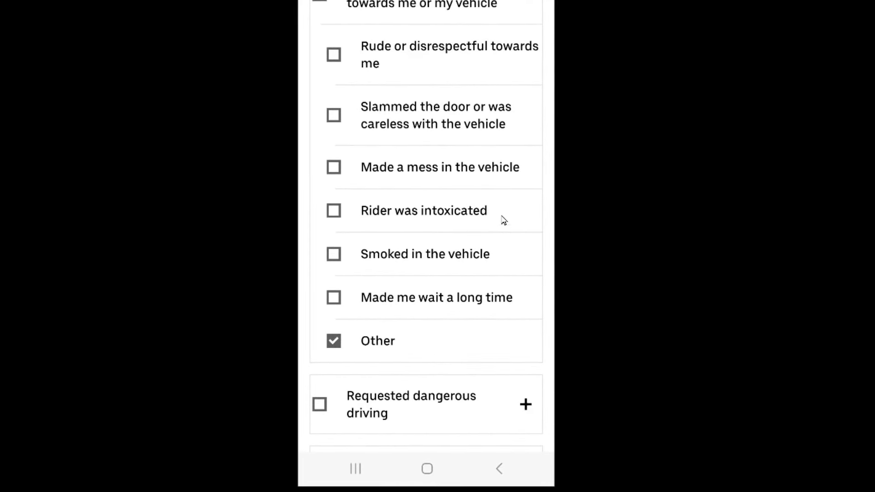
scroll(501, 224, down, 3)
scroll(492, 236, down, 4)
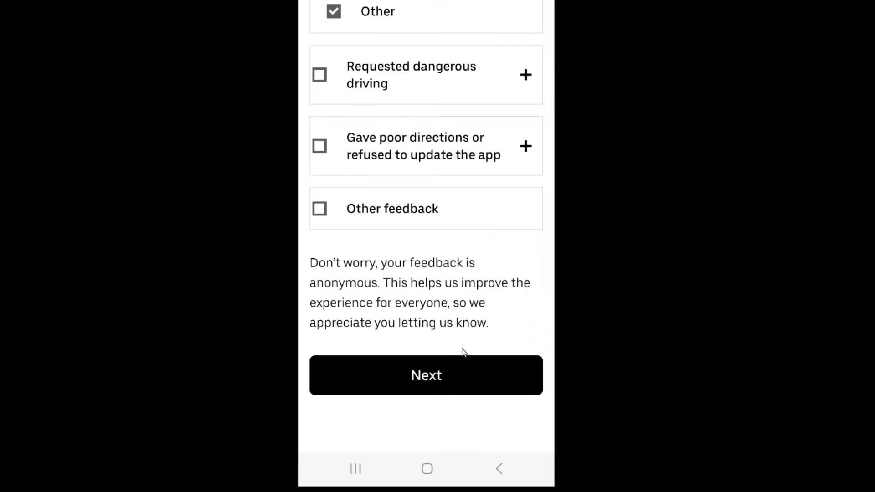
click(468, 377)
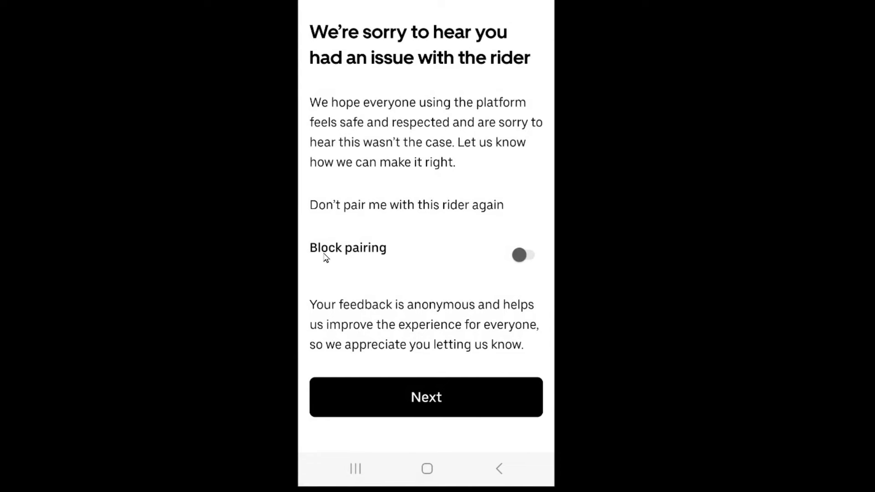
Switch the Block pairing toggle on for this rider.
click(519, 255)
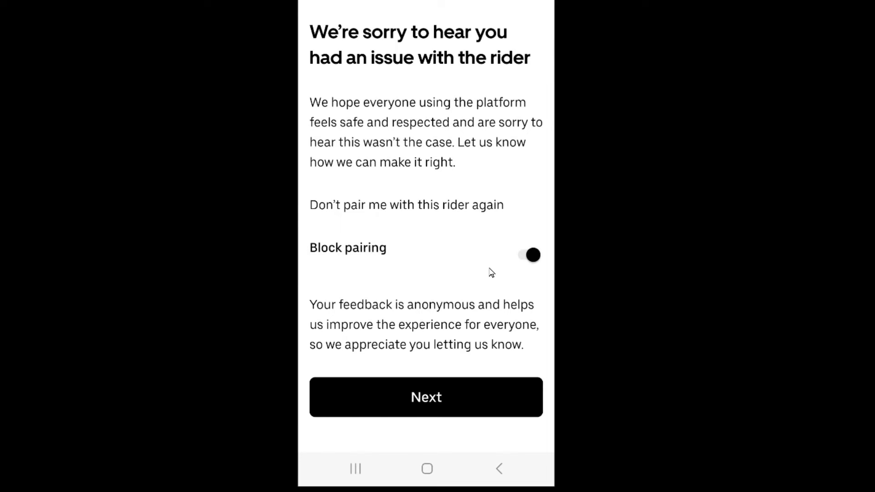